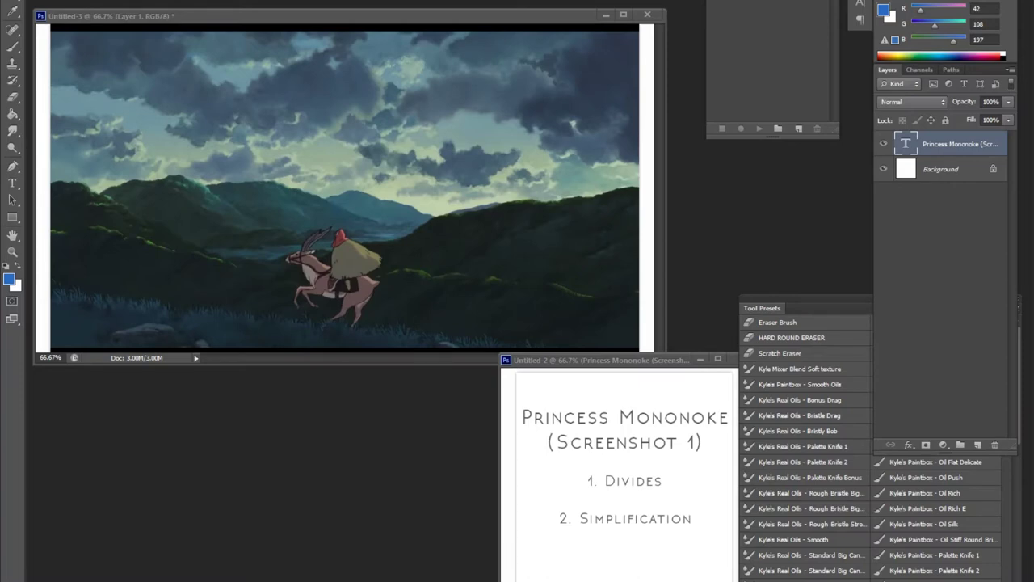
Step: Add an empty layer above the film screenshot in the Untitled-3 document and ready the Brush tool for annotating
left_click(371, 19)
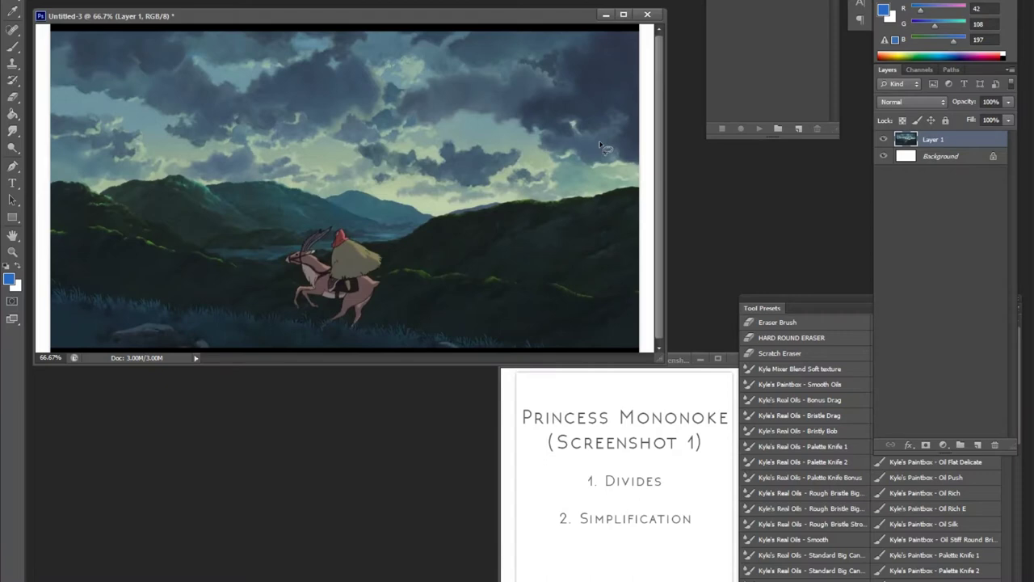
left_click(977, 445)
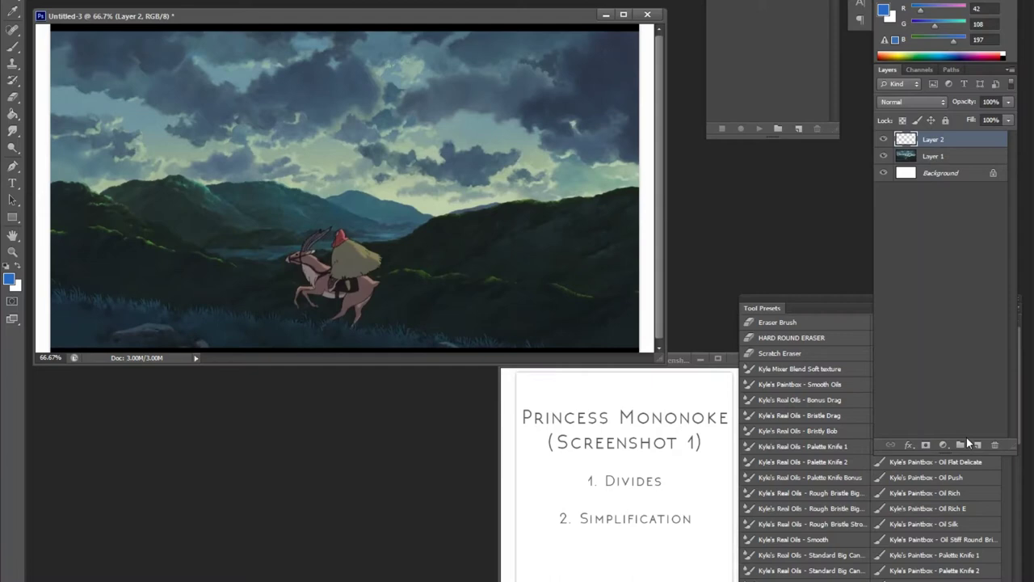
key("b")
Step: Outline the whole film screenshot with a blue rectangle and undo the outline
left_click_drag(60, 42, 59, 343)
mouse_move(61, 42)
left_mouse_down()
mouse_move(572, 61)
mouse_move(623, 60)
mouse_move(619, 49)
mouse_move(608, 320)
left_mouse_up()
mouse_move(60, 341)
left_mouse_down()
mouse_move(263, 327)
mouse_move(622, 343)
left_mouse_up()
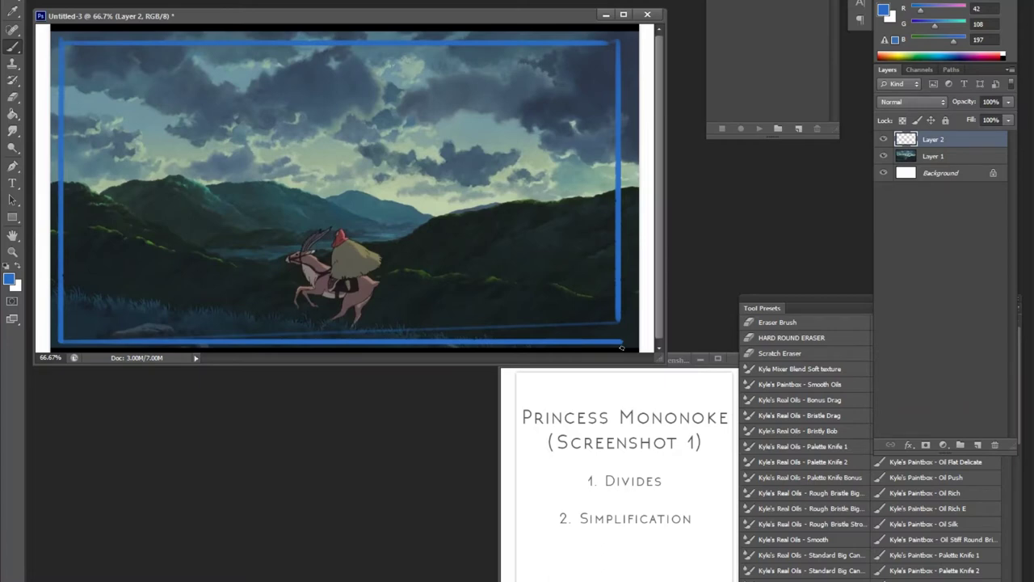
key("ctrl+z")
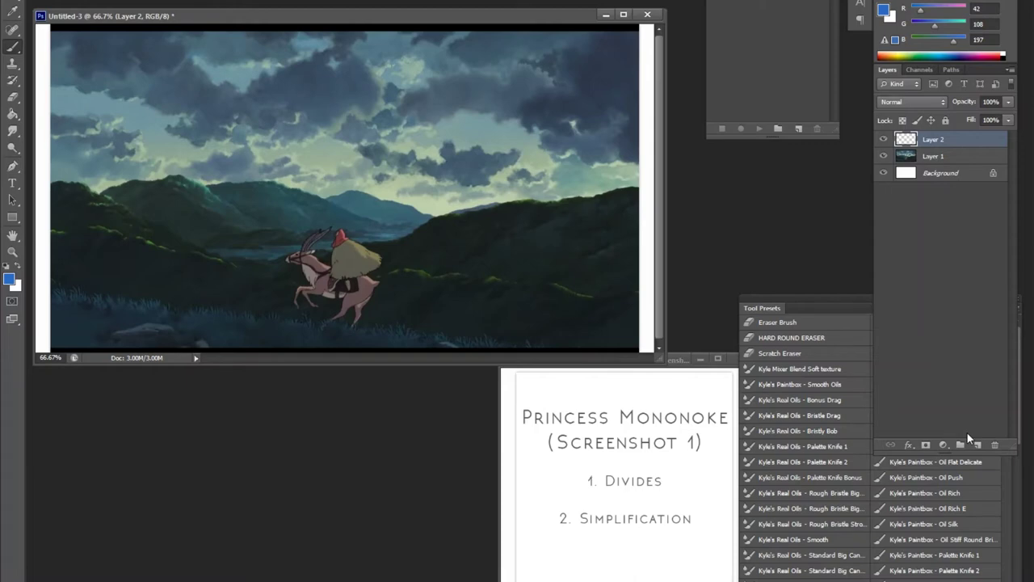
Step: Draw a tall blue rectangle over the sky and dark hill east of the rider, and undo its strokes
mouse_move(408, 322)
left_mouse_down()
mouse_move(408, 69)
mouse_move(597, 71)
mouse_move(601, 323)
left_mouse_up()
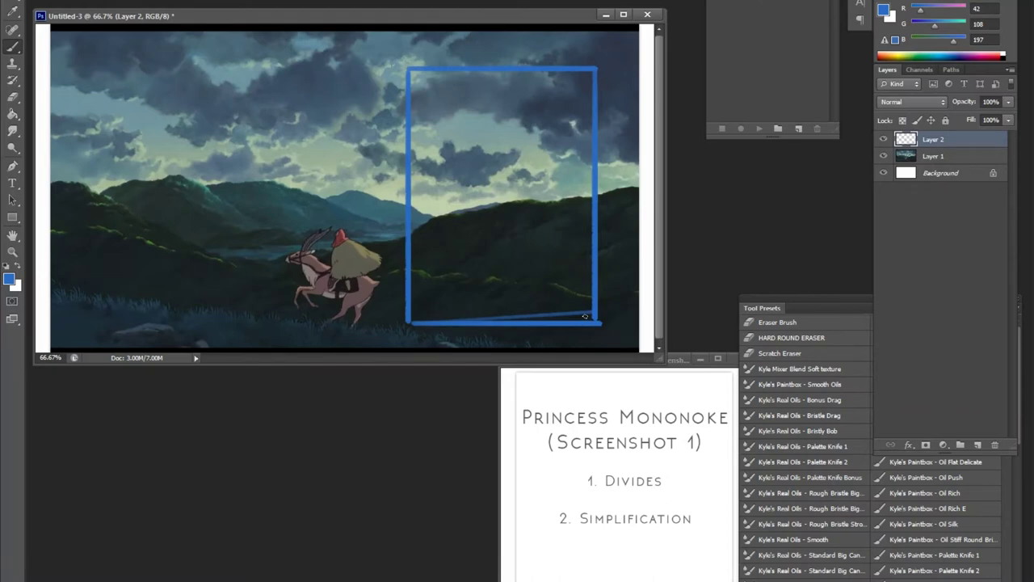
key("ctrl+alt+z")
key("ctrl+alt+z")
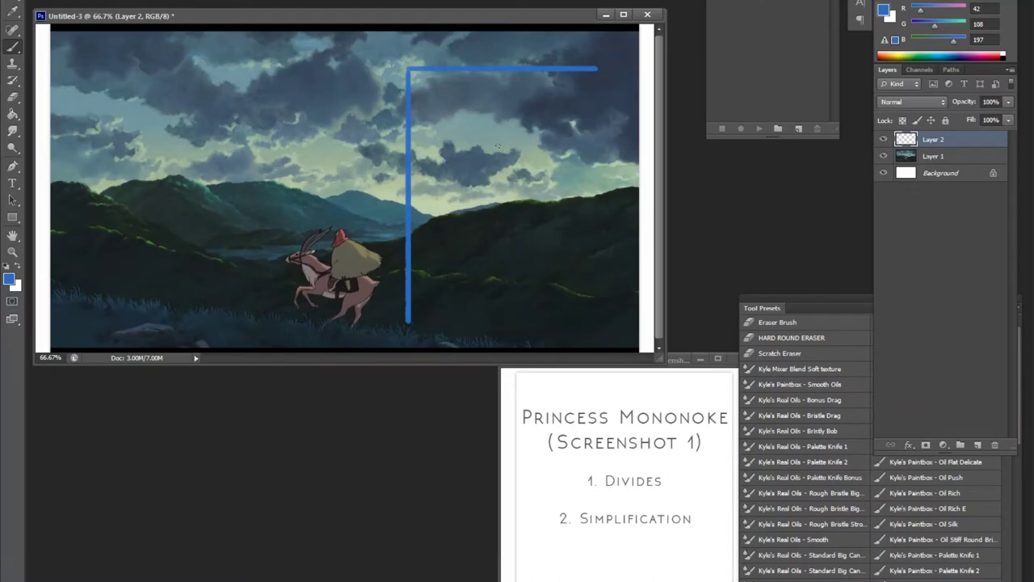
key("ctrl+alt+z")
key("ctrl+alt+z")
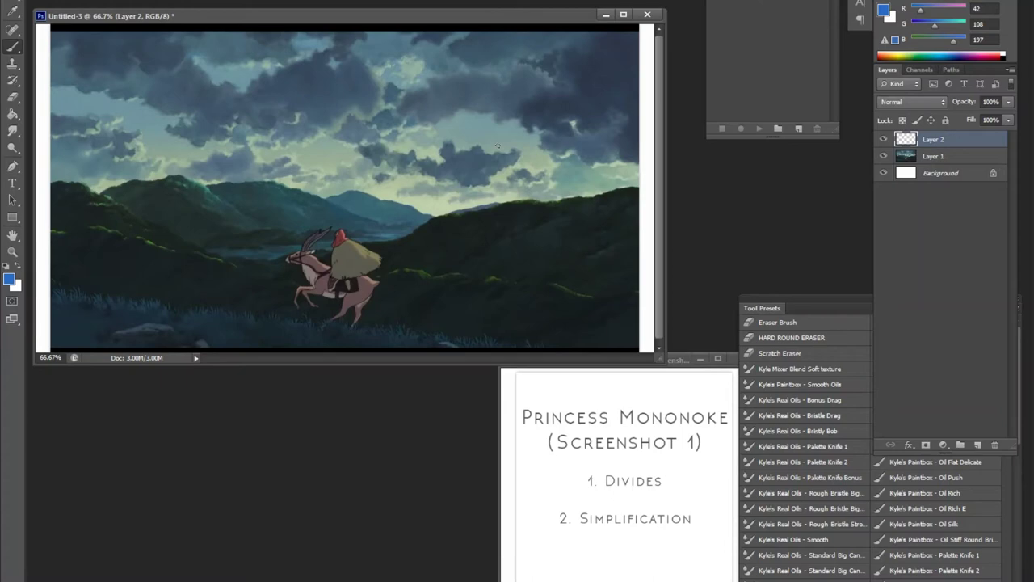
mouse_move(52, 229)
left_mouse_down()
mouse_move(197, 248)
mouse_move(289, 276)
mouse_move(619, 306)
left_mouse_up()
left_click_drag(58, 292, 428, 351)
mouse_move(639, 190)
left_mouse_down()
mouse_move(503, 211)
mouse_move(396, 248)
mouse_move(238, 269)
mouse_move(118, 216)
left_mouse_up()
key("ctrl+alt+z")
key("ctrl+alt+z")
key("ctrl+alt+z")
key("ctrl+alt+z")
Step: Trace blue divide lines along the near hills, the foreground grass slope and the distant mountain ridge
mouse_move(59, 186)
left_mouse_down()
mouse_move(255, 256)
mouse_move(475, 211)
mouse_move(672, 201)
left_mouse_up()
left_click_drag(59, 292, 524, 361)
mouse_move(115, 193)
left_mouse_down()
mouse_move(312, 184)
mouse_move(451, 224)
left_mouse_up()
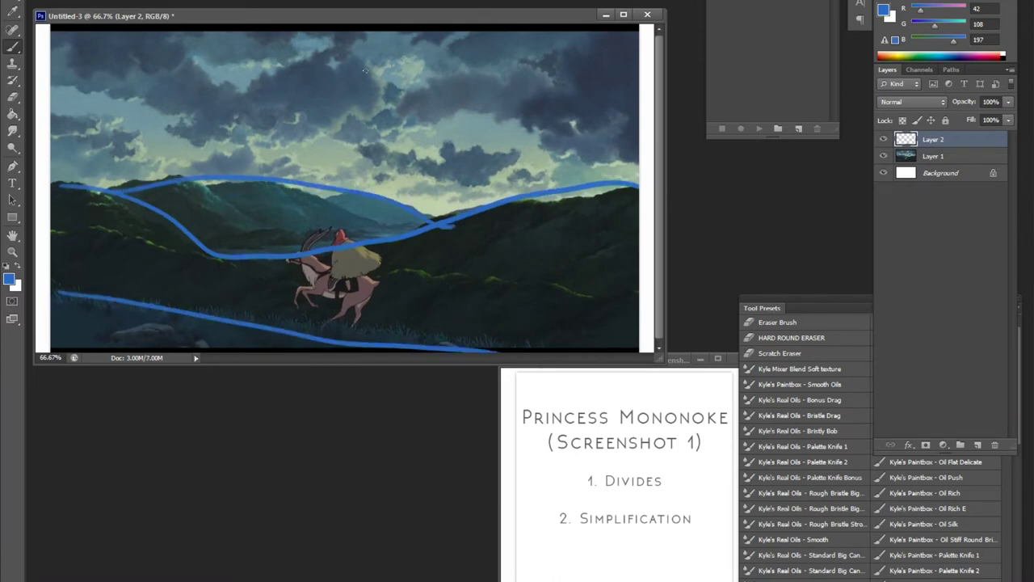
Step: Set the brush colour to magenta (RGB 234, 40, 209) and retrace the divide line along the foreground grass slope
key("z")
left_click(517, 289, "alt")
left_click(522, 286)
left_click(538, 293, "alt")
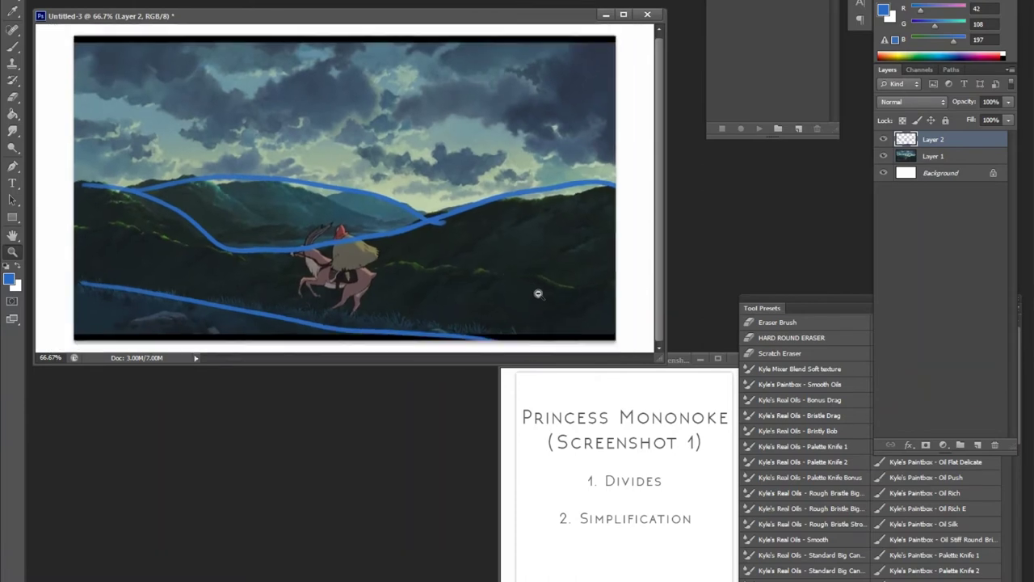
key("b")
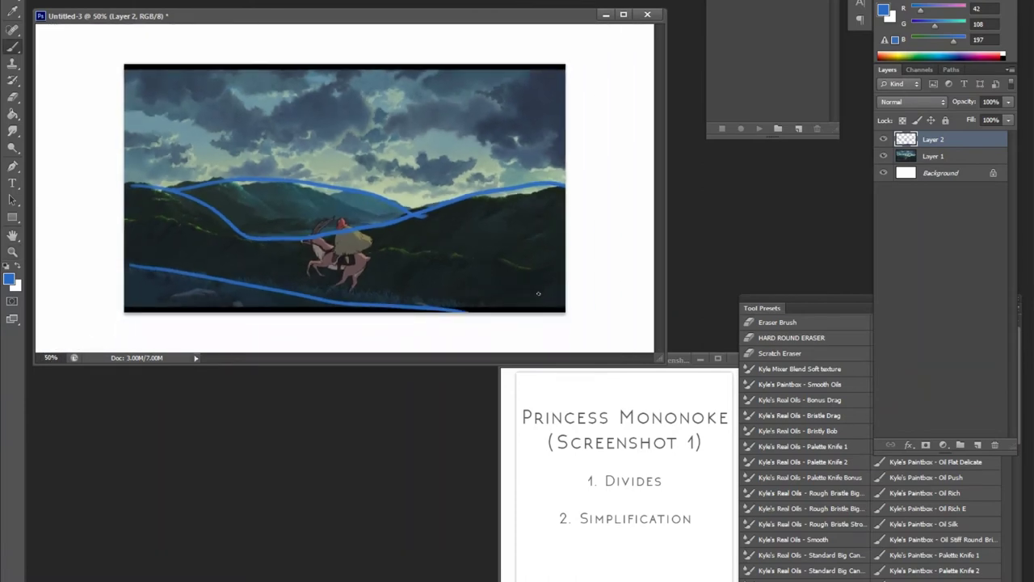
left_click(9, 279)
left_click(854, 366)
left_click(810, 356)
left_click(979, 335)
mouse_move(117, 260)
left_mouse_down()
mouse_move(304, 296)
mouse_move(485, 313)
left_mouse_up()
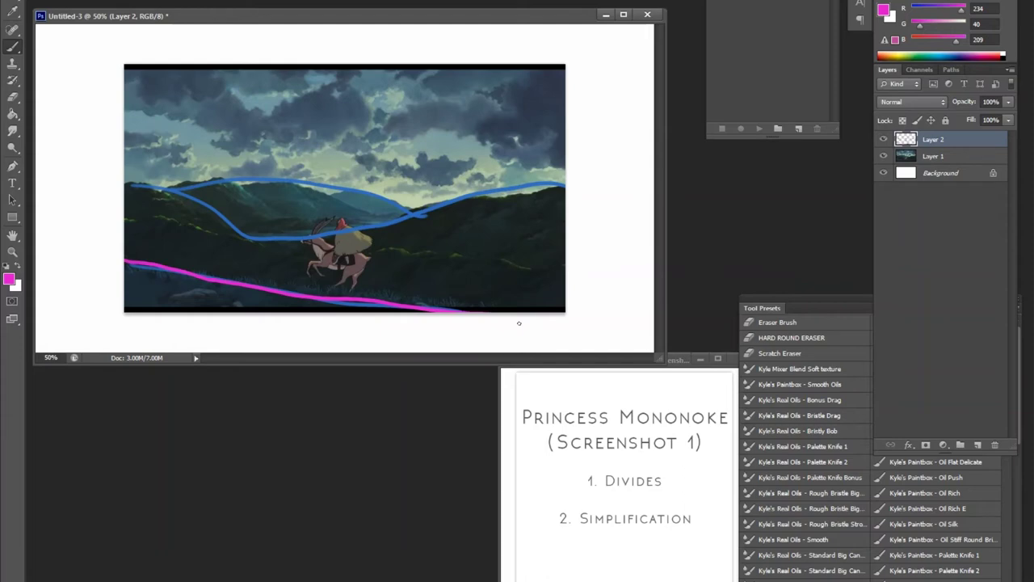
Step: Draw a capped magenta vertical line spanning the picture height east of the rider, and hatch the foreground grass area in magenta
left_click_drag(518, 298, 518, 78)
left_click(518, 299)
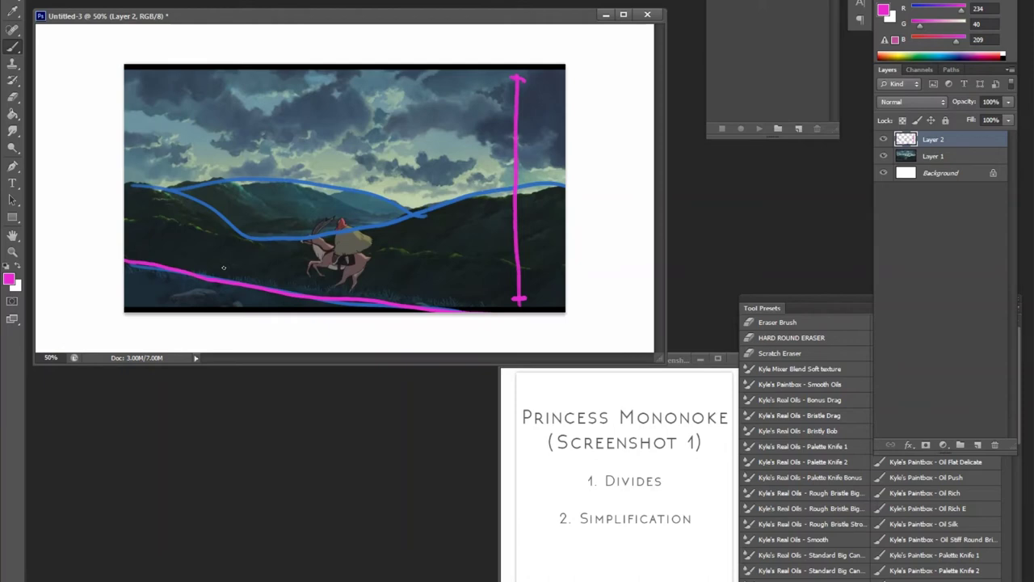
mouse_move(126, 305)
left_mouse_down()
mouse_move(229, 324)
mouse_move(267, 312)
mouse_move(356, 321)
left_mouse_up()
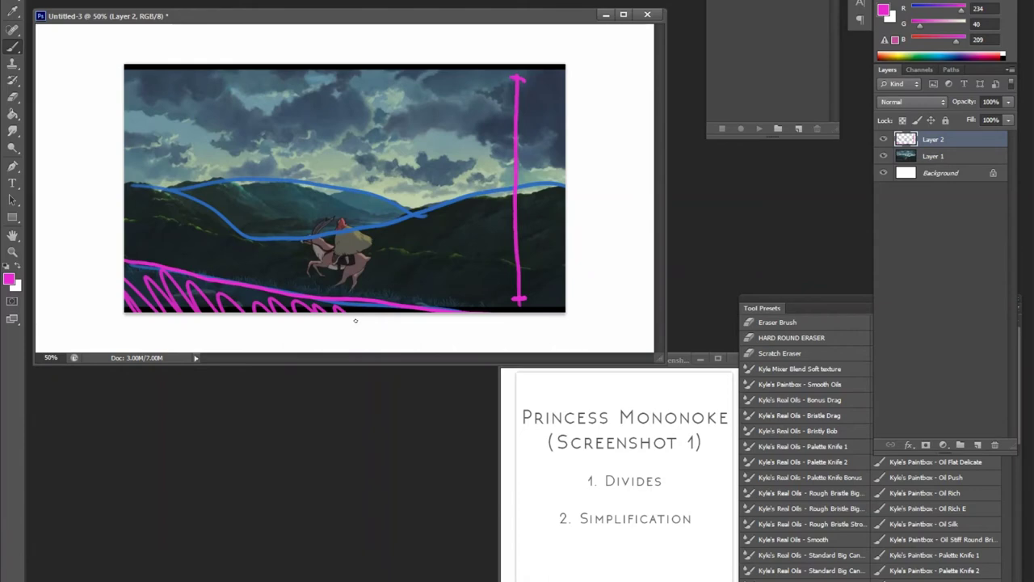
mouse_move(451, 73)
left_mouse_down()
mouse_move(444, 207)
mouse_move(458, 203)
left_mouse_up()
key("ctrl+z")
left_click(11, 280)
left_click(855, 398)
left_click(807, 345)
left_click(981, 334)
left_click_drag(467, 65, 469, 198)
key("ctrl+z")
Step: Set the brush colour to yellow (RGB 229, 255, 52) and draw a thick capped vertical bar spanning the sky down to the hill ridge
left_click(10, 280)
left_click_drag(857, 501, 855, 476)
left_click(979, 335)
left_click_drag(459, 70, 465, 194)
mouse_move(463, 138)
left_mouse_down()
mouse_move(456, 195)
mouse_move(471, 194)
left_mouse_up()
mouse_move(453, 72)
left_mouse_down()
mouse_move(472, 70)
mouse_move(437, 118)
mouse_move(435, 196)
left_mouse_up()
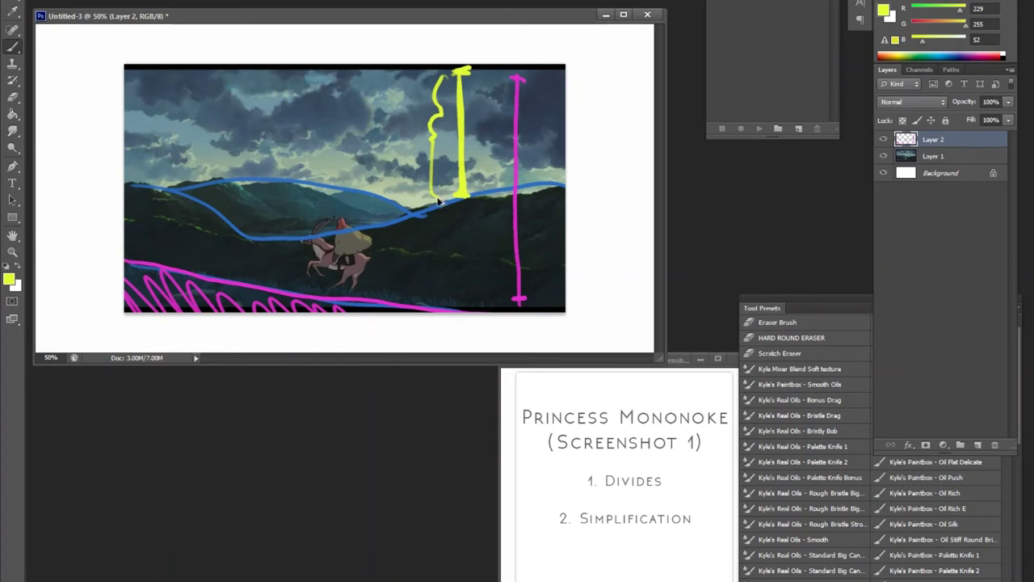
key("ctrl+z")
mouse_move(488, 69)
left_mouse_down()
mouse_move(489, 304)
mouse_move(505, 298)
left_mouse_up()
key("ctrl+z")
key("ctrl+z")
left_click_drag(481, 198, 479, 300)
key("ctrl+z")
Step: Draw a capped yellow vertical bar from the hill ridge to the picture's lower edge, and add marks beside the land and sky bars
left_click_drag(486, 191, 482, 305)
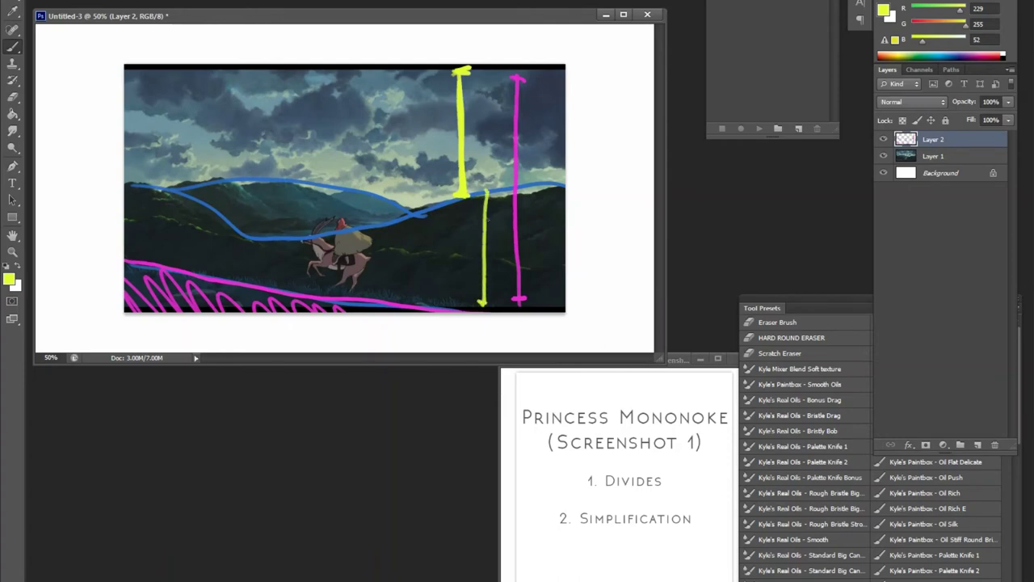
left_click_drag(484, 194, 488, 192)
left_click(470, 250)
left_click_drag(430, 131, 440, 142)
Step: Delete the annotated layer and add a fresh empty layer above the film screenshot
left_click(884, 139)
left_click(994, 445)
left_click(978, 445)
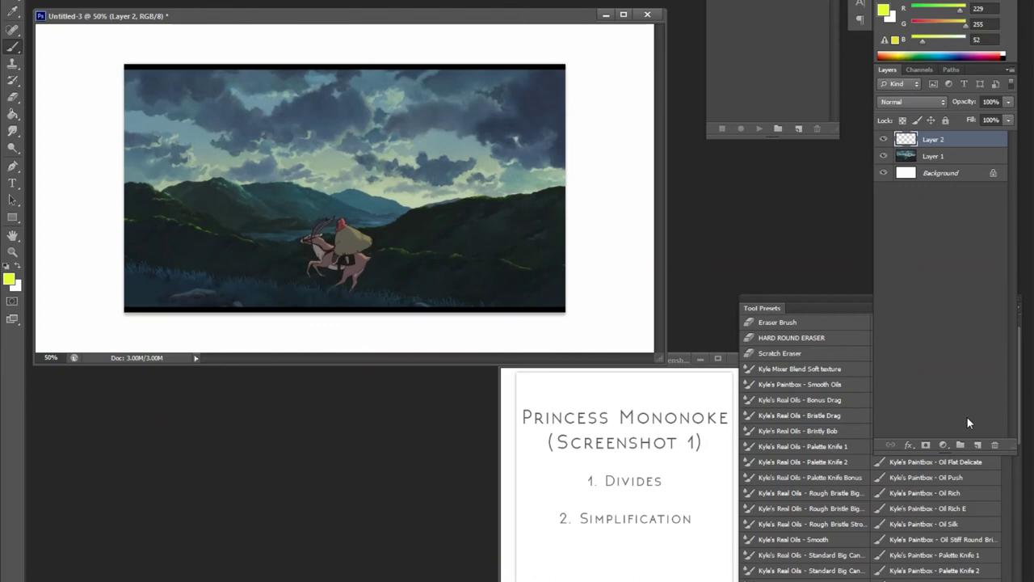
Step: Circle the rider in yellow and draw three arrows pointing outward to the hills on both sides and the sky
mouse_move(338, 212)
left_mouse_down()
mouse_move(312, 287)
mouse_move(347, 215)
left_mouse_up()
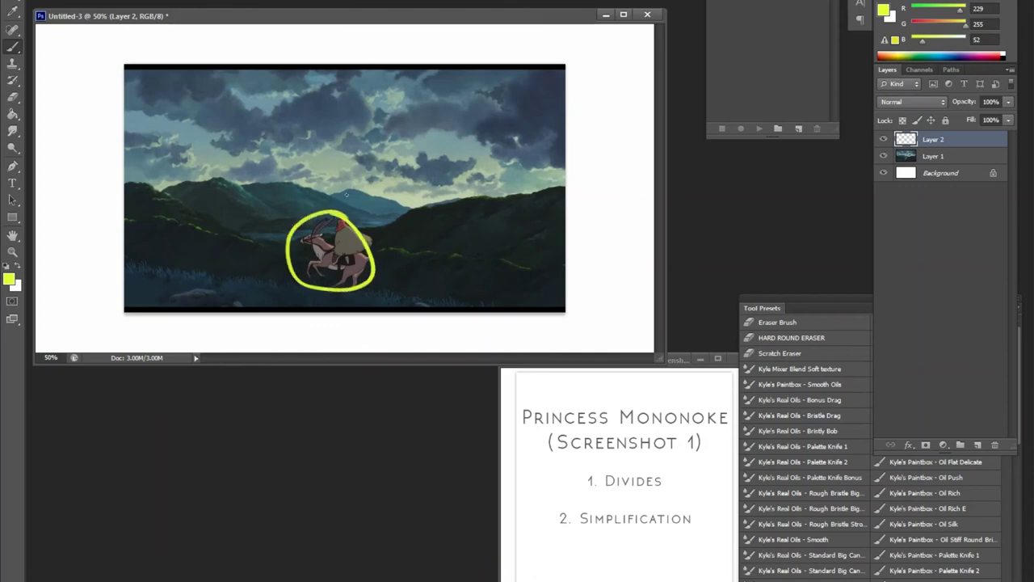
mouse_move(380, 247)
left_mouse_down()
mouse_move(441, 208)
mouse_move(441, 236)
left_mouse_up()
mouse_move(336, 212)
left_mouse_down()
mouse_move(333, 161)
mouse_move(346, 172)
left_mouse_up()
mouse_move(285, 243)
left_mouse_down()
mouse_move(232, 229)
mouse_move(249, 208)
mouse_move(220, 214)
mouse_move(246, 202)
left_mouse_up()
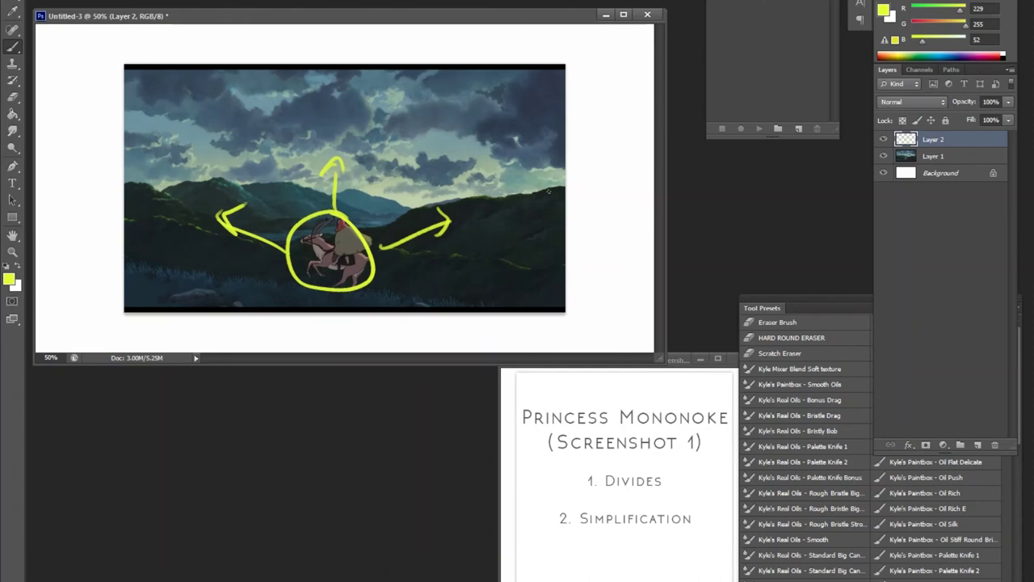
Step: Draw a second yellow circle over the rider and undo all the circle and arrow strokes
mouse_move(341, 219)
left_mouse_down()
mouse_move(356, 293)
mouse_move(301, 267)
mouse_move(315, 223)
mouse_move(299, 266)
left_mouse_up()
key("ctrl+z")
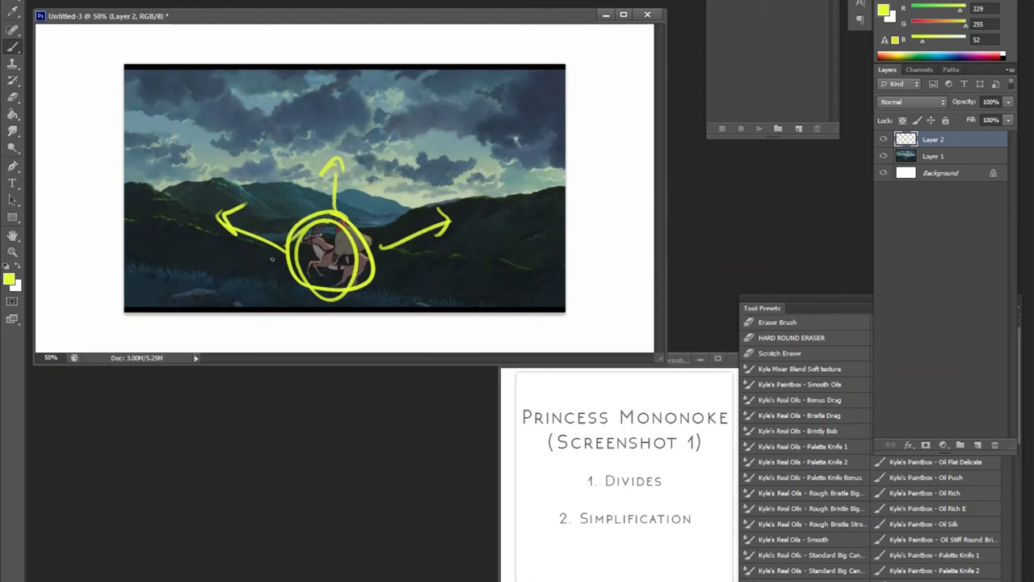
key("ctrl+alt+z")
key("ctrl+alt+z")
key("ctrl+alt+z")
key("ctrl+alt+z")
key("ctrl+alt+z")
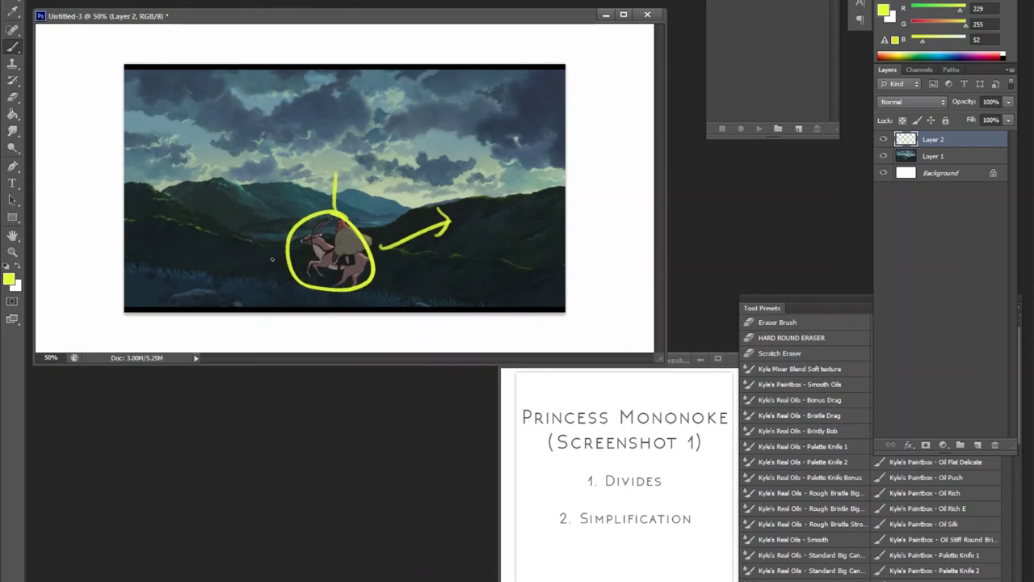
key("ctrl+alt+z")
key("ctrl+alt+z")
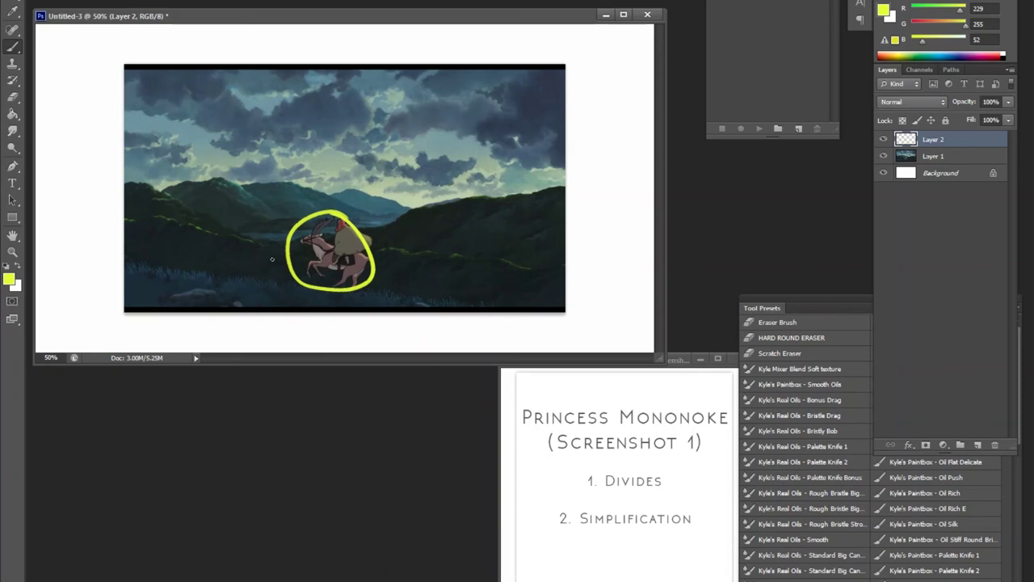
key("ctrl+alt+z")
Step: Draw yellow arrows pointing inward at the rider from the sky and hills, and undo them all
left_click_drag(398, 107, 370, 229)
left_click_drag(255, 160, 287, 240)
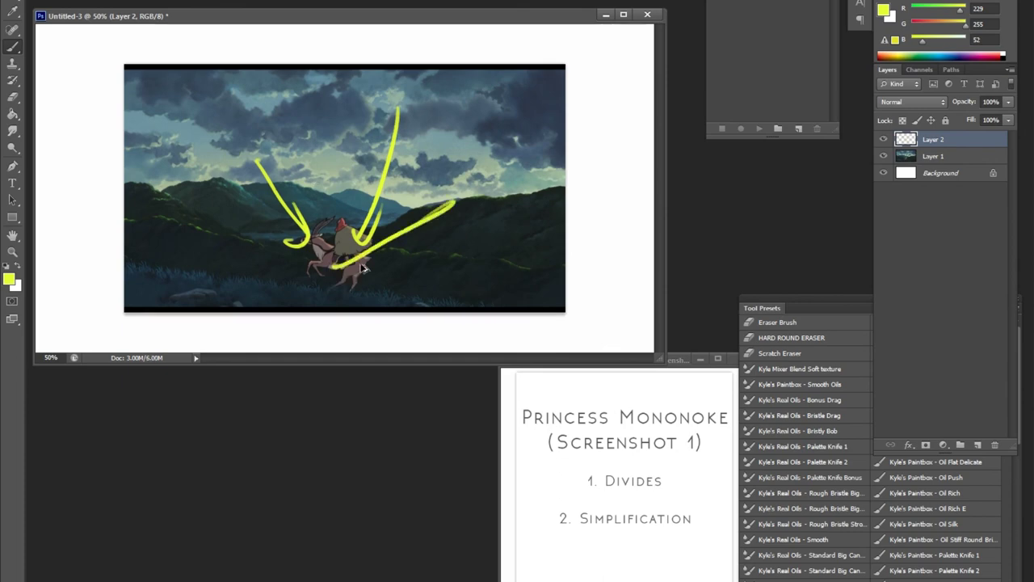
key("ctrl+alt+z")
key("ctrl+alt+z")
key("ctrl+alt+z")
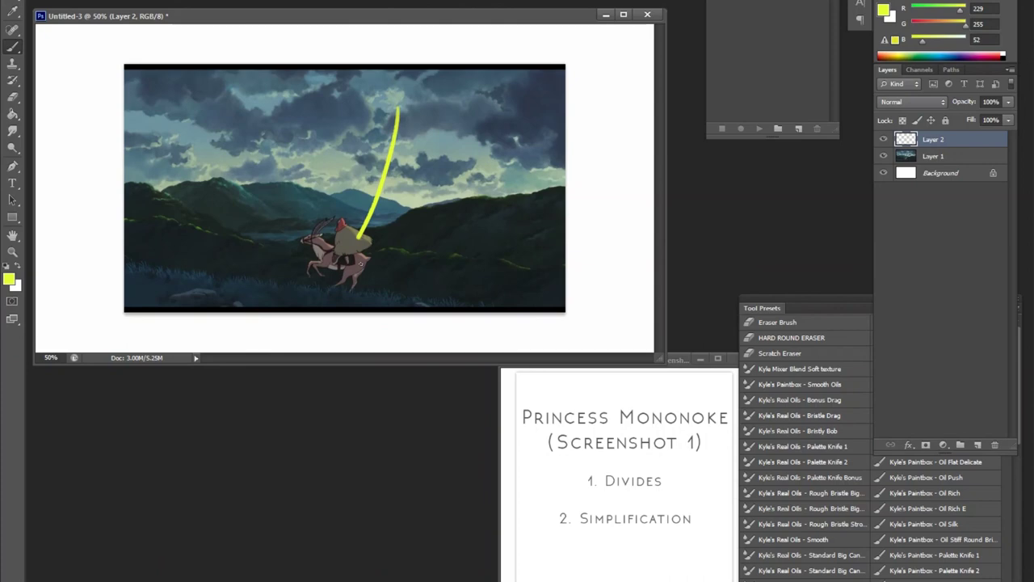
key("ctrl+alt+z")
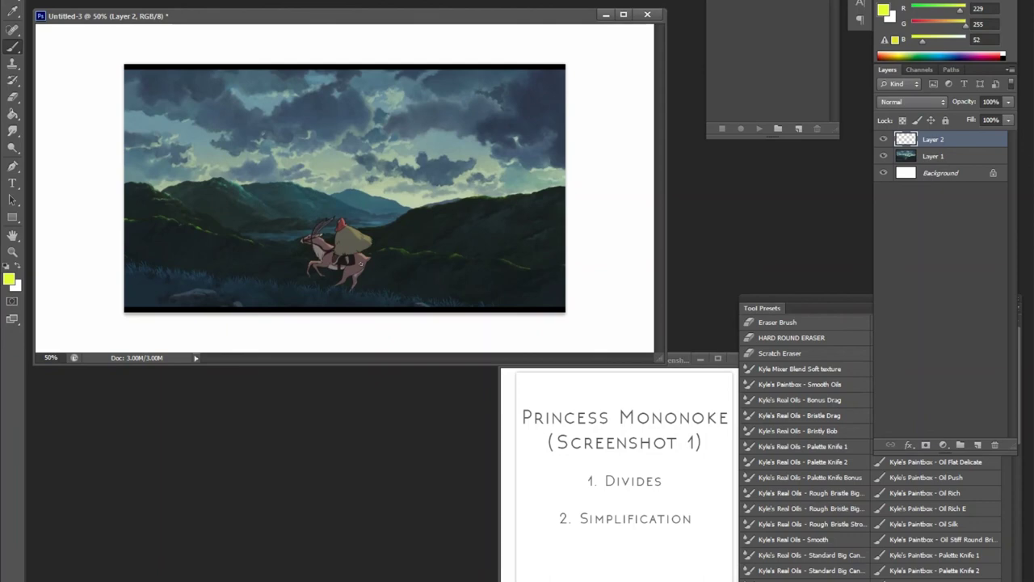
Step: Draw a wide yellow loop around the rider, undoing the extra stroke added beside it
left_click_drag(344, 212, 349, 210)
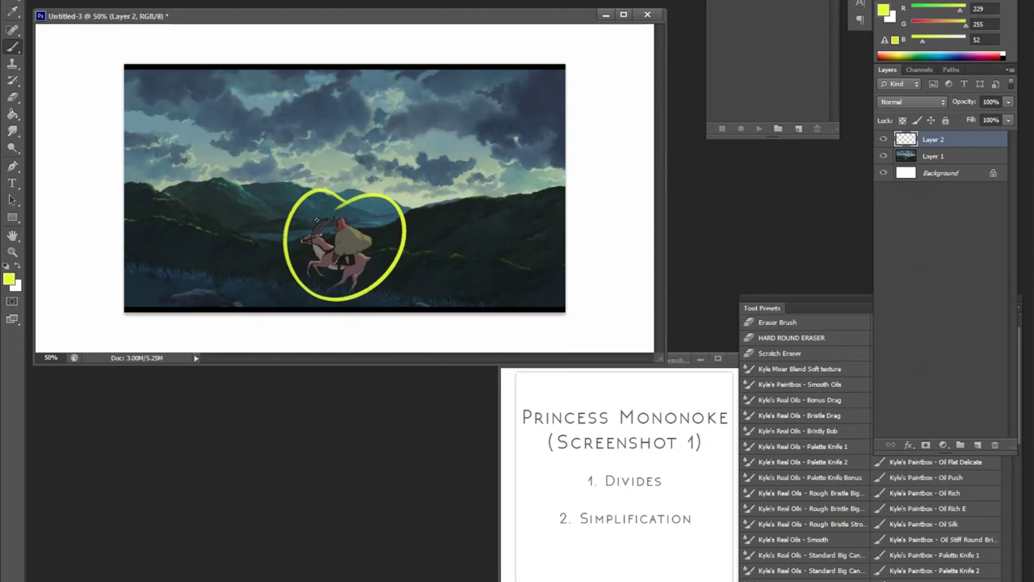
left_click_drag(437, 172, 396, 219)
key("ctrl+z")
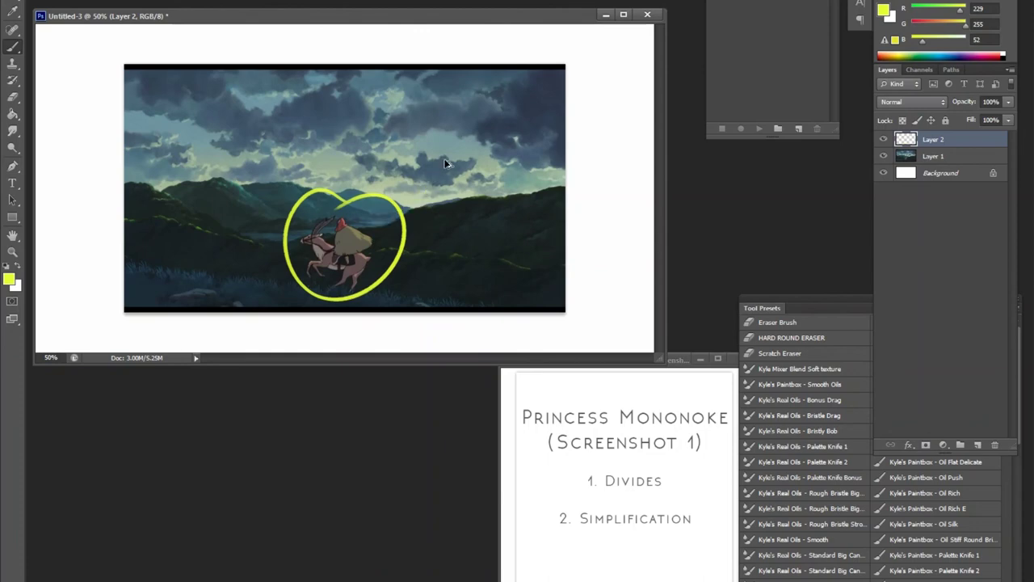